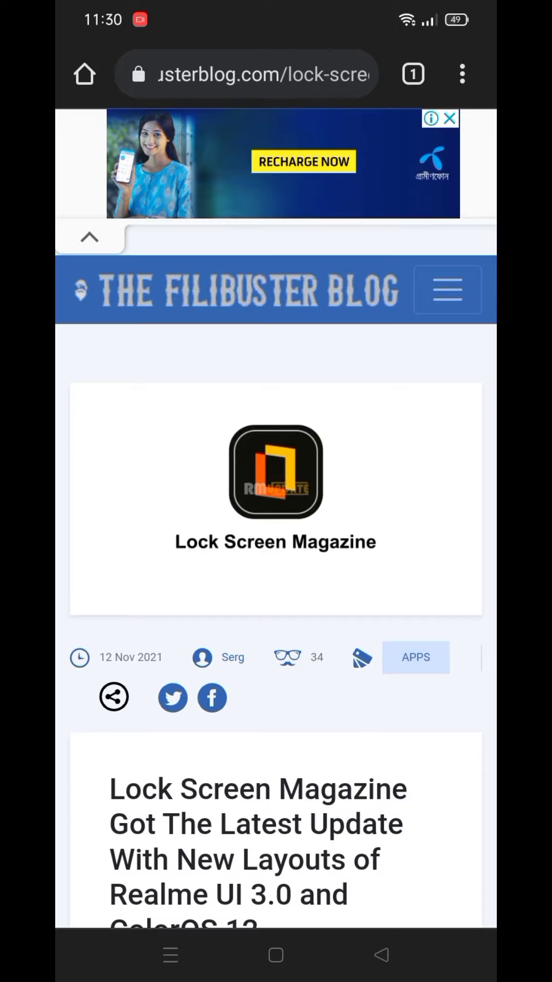
{"action": "scroll", "coordinate": [389, 598], "scroll_direction": "down", "scroll_amount": 5}
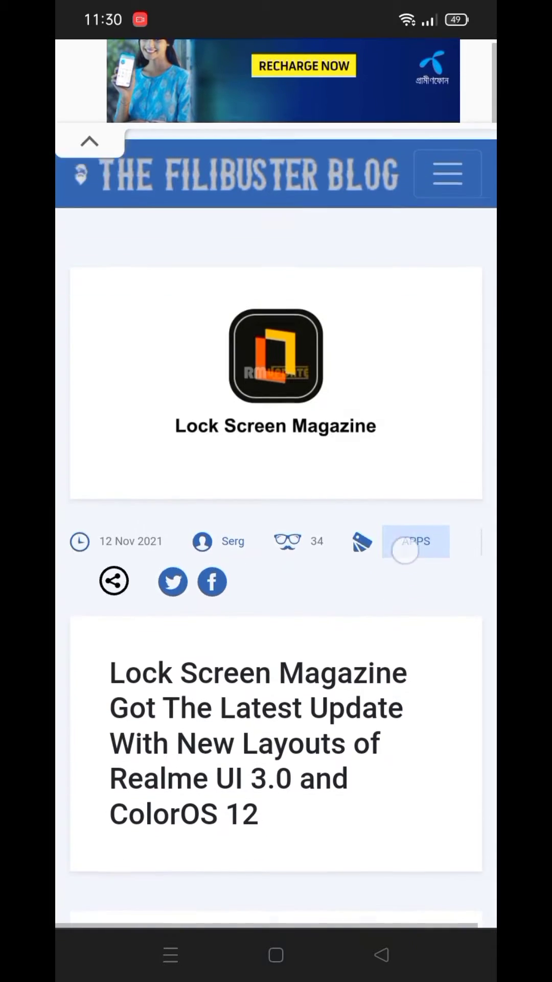
{"action": "scroll", "coordinate": [277, 538], "scroll_direction": "down", "scroll_amount": 3}
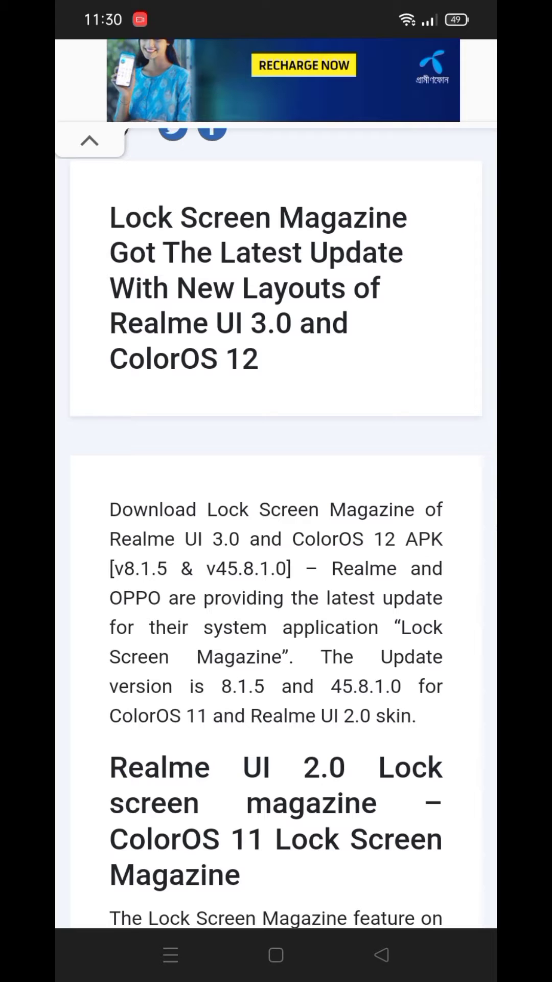
{"action": "scroll", "coordinate": [399, 537], "scroll_direction": "down", "scroll_amount": 3}
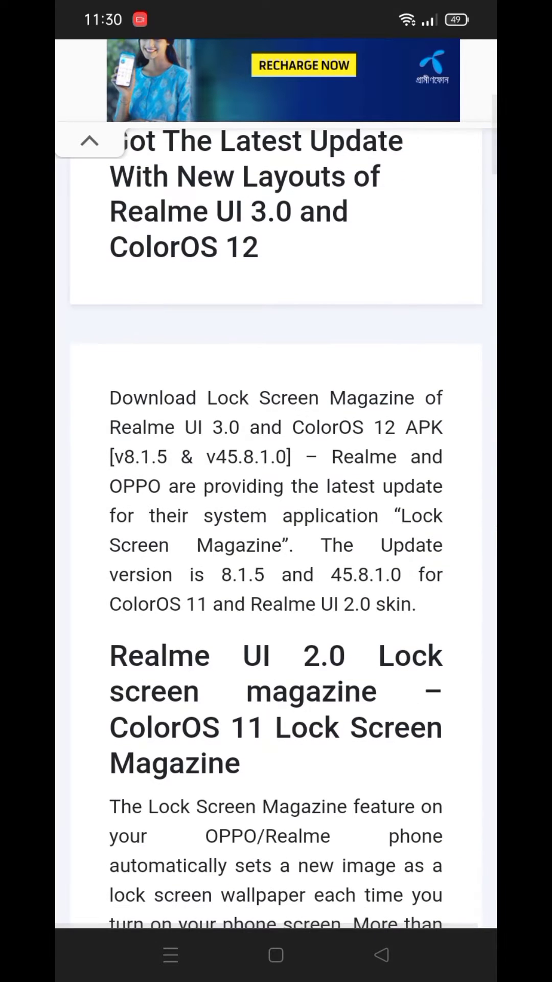
{"action": "scroll", "coordinate": [421, 614], "scroll_direction": "down", "scroll_amount": 1}
{"action": "scroll", "coordinate": [421, 589], "scroll_direction": "down", "scroll_amount": 5}
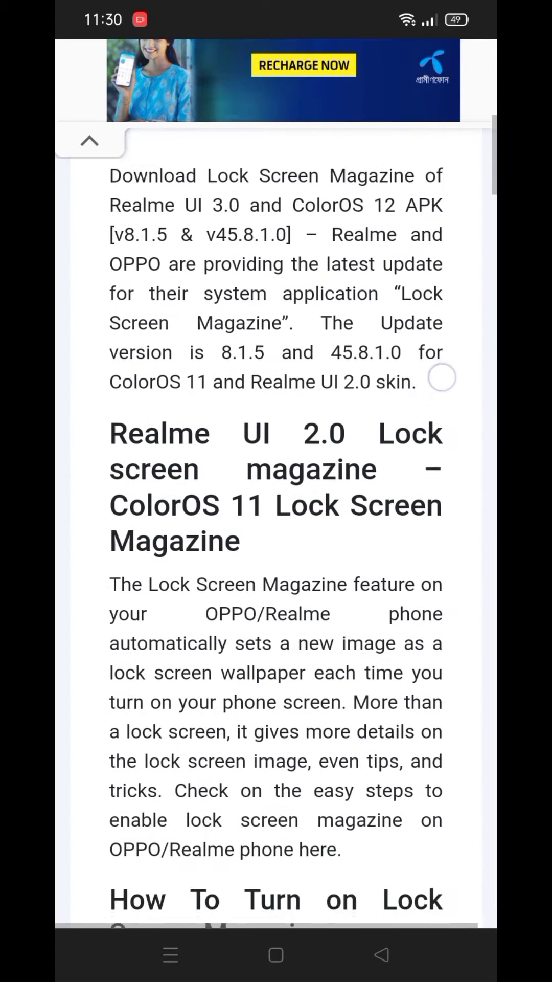
{"action": "scroll", "coordinate": [405, 675], "scroll_direction": "up", "scroll_amount": 4}
{"action": "scroll", "coordinate": [405, 676], "scroll_direction": "up", "scroll_amount": 8}
{"action": "scroll", "coordinate": [383, 691], "scroll_direction": "up", "scroll_amount": 2}
{"action": "scroll", "coordinate": [383, 718], "scroll_direction": "down", "scroll_amount": 5}
{"action": "scroll", "coordinate": [399, 614], "scroll_direction": "down", "scroll_amount": 4}
{"action": "scroll", "coordinate": [414, 538], "scroll_direction": "down", "scroll_amount": 3}
{"action": "scroll", "coordinate": [423, 672], "scroll_direction": "down", "scroll_amount": 2}
{"action": "scroll", "coordinate": [423, 672], "scroll_direction": "down", "scroll_amount": 5}
{"action": "scroll", "coordinate": [414, 522], "scroll_direction": "down", "scroll_amount": 2}
{"action": "scroll", "coordinate": [411, 522], "scroll_direction": "down", "scroll_amount": 4}
{"action": "scroll", "coordinate": [408, 503], "scroll_direction": "down", "scroll_amount": 3}
{"action": "scroll", "coordinate": [407, 502], "scroll_direction": "down", "scroll_amount": 4}
{"action": "scroll", "coordinate": [415, 507], "scroll_direction": "up", "scroll_amount": 1}
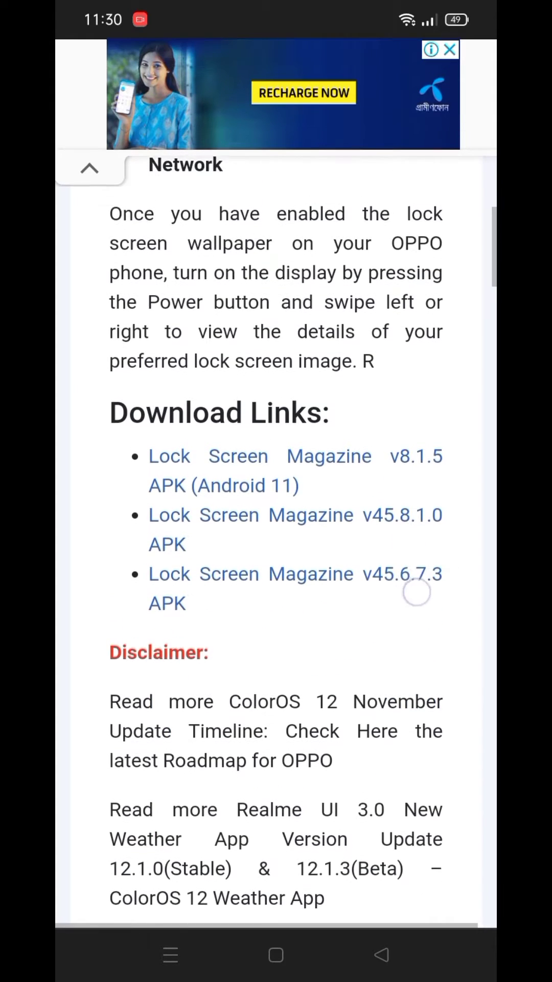
{"action": "scroll", "coordinate": [418, 644], "scroll_direction": "down", "scroll_amount": 2}
{"action": "scroll", "coordinate": [414, 583], "scroll_direction": "up", "scroll_amount": 1}
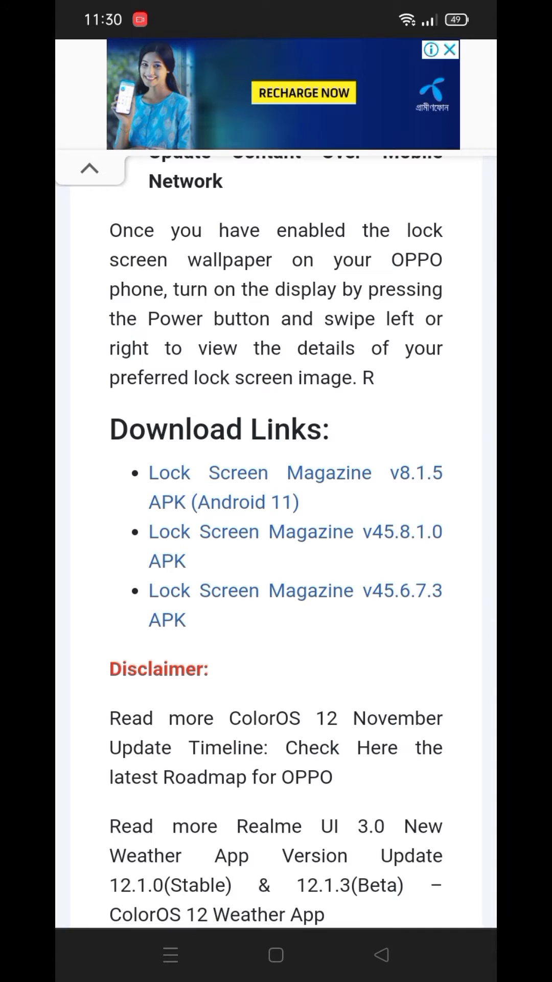
{"action": "scroll", "coordinate": [407, 515], "scroll_direction": "up", "scroll_amount": 1}
{"action": "scroll", "coordinate": [403, 522], "scroll_direction": "down", "scroll_amount": 1}
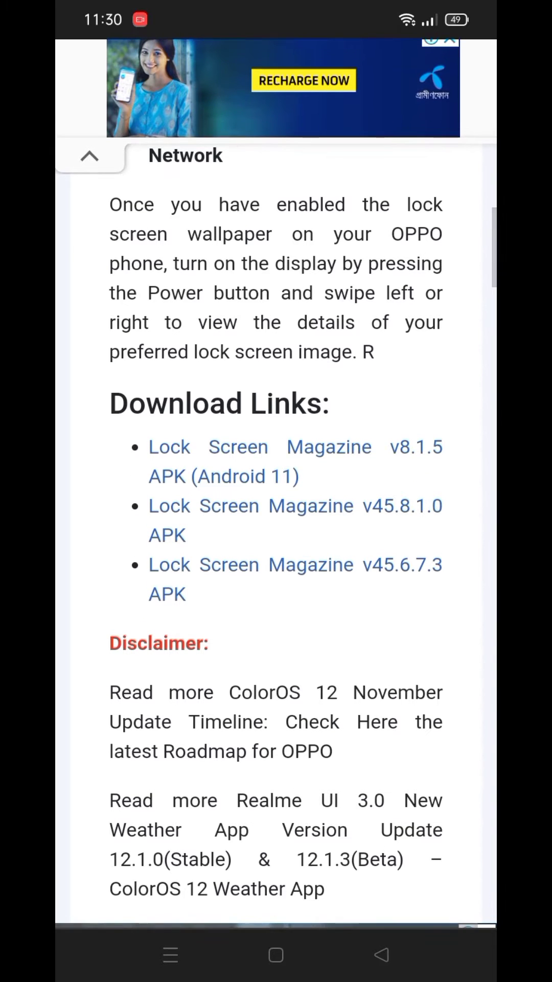
{"action": "scroll", "coordinate": [419, 569], "scroll_direction": "up", "scroll_amount": 1}
{"action": "scroll", "coordinate": [419, 593], "scroll_direction": "down", "scroll_amount": 1}
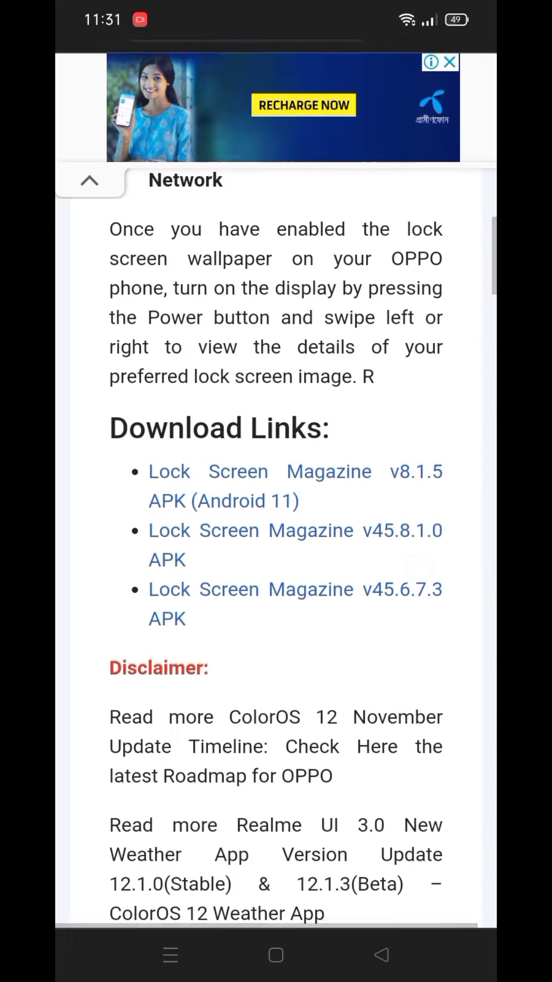
{"action": "scroll", "coordinate": [419, 568], "scroll_direction": "up", "scroll_amount": 1}
{"action": "scroll", "coordinate": [420, 537], "scroll_direction": "down", "scroll_amount": 1}
{"action": "scroll", "coordinate": [421, 537], "scroll_direction": "down", "scroll_amount": 1}
{"action": "scroll", "coordinate": [421, 560], "scroll_direction": "up", "scroll_amount": 1}
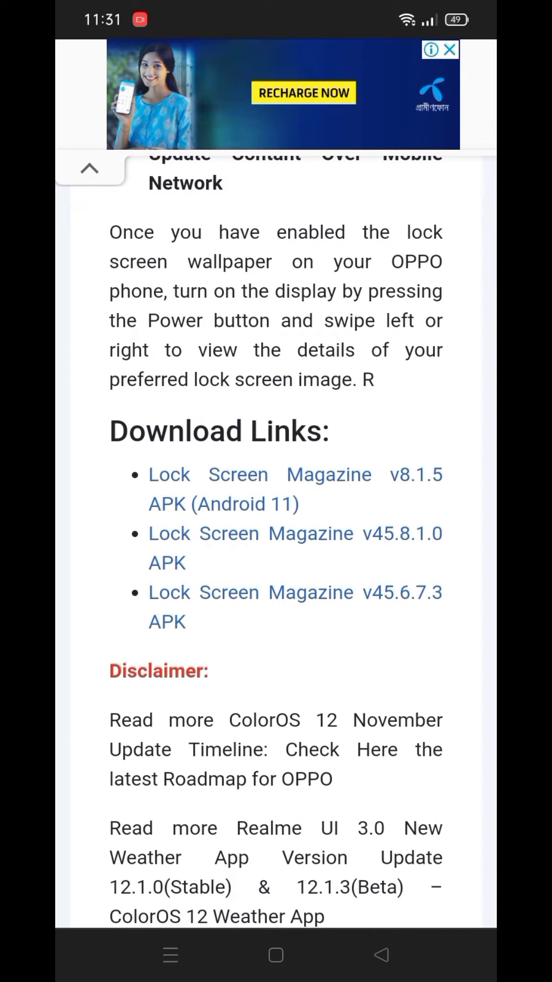
Step: Tap one of the Lock Screen Magazine APK download links on the Chrome article
{"action": "left_click", "coordinate": [373, 533]}
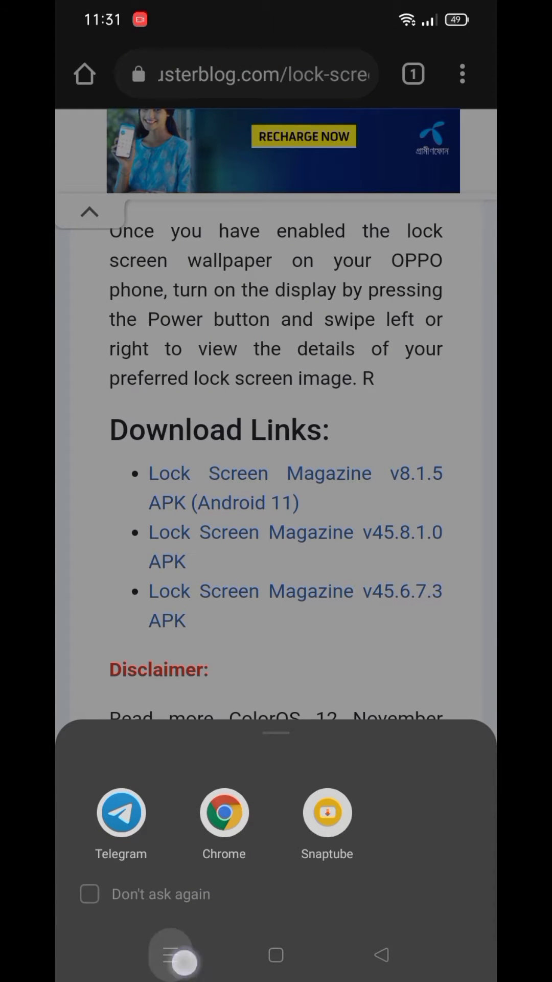
Step: Switch to Play Store and confirm Telegram's listing shows it installed
{"action": "left_click", "coordinate": [171, 955]}
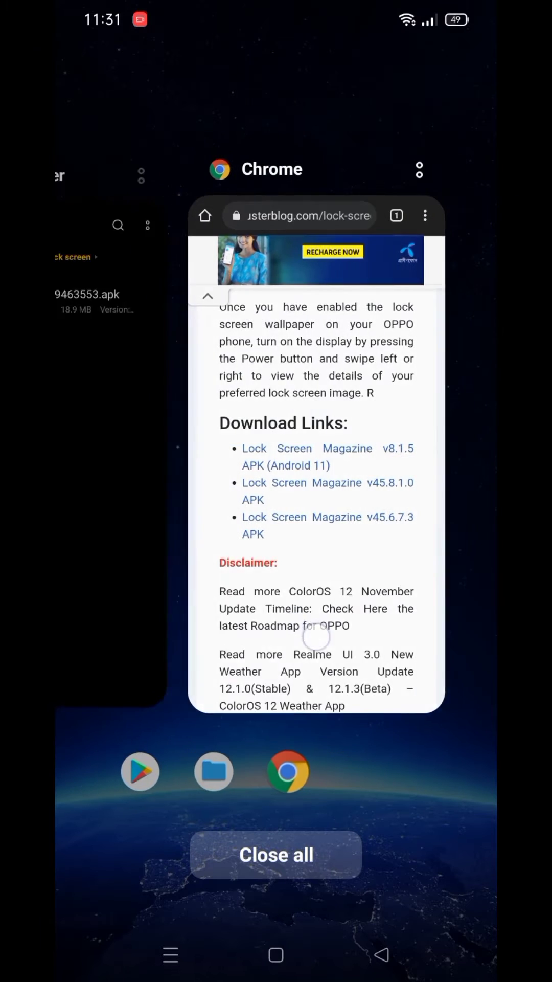
{"action": "left_click_drag", "start_coordinate": [192, 460], "coordinate": [460, 461]}
{"action": "left_click", "coordinate": [277, 461]}
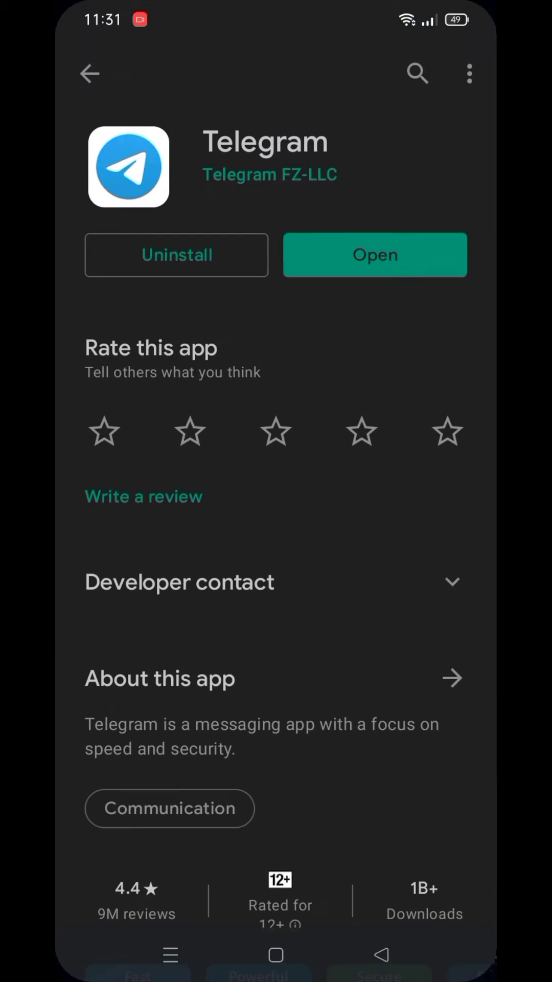
{"action": "left_click_drag", "start_coordinate": [373, 599], "coordinate": [373, 554]}
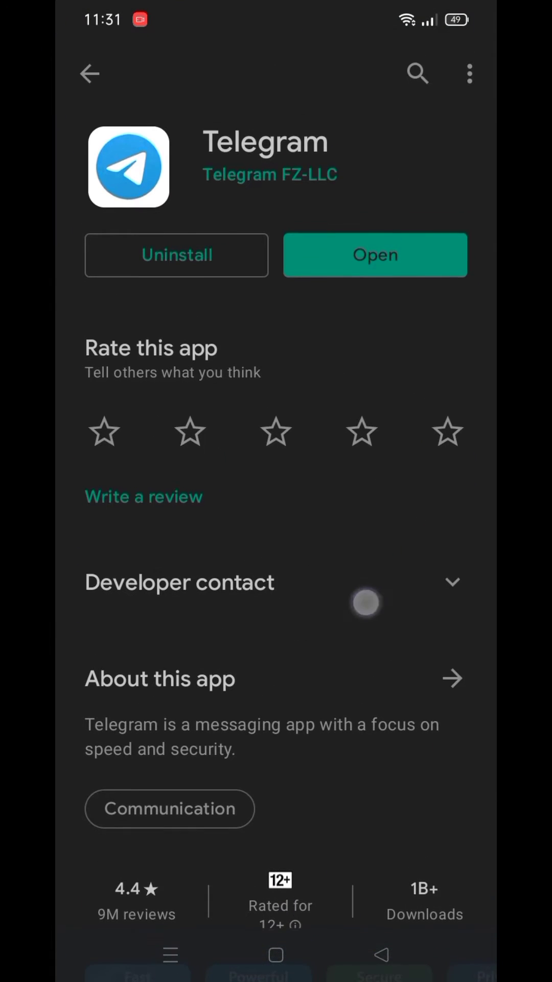
Step: Flip through recent apps back toward Chrome
{"action": "left_click", "coordinate": [170, 955]}
{"action": "left_click_drag", "start_coordinate": [192, 460], "coordinate": [422, 460]}
{"action": "left_click_drag", "start_coordinate": [167, 461], "coordinate": [269, 461]}
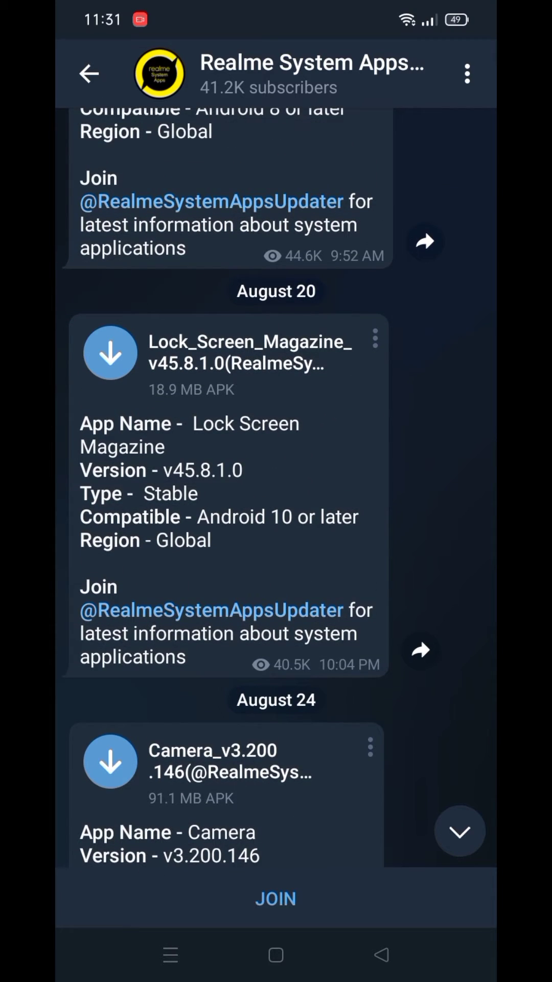
Step: Leave the Lock_Screen_Magazine v45.8.1.0 post and swipe recent apps over to Chrome
{"action": "left_click", "coordinate": [170, 956]}
{"action": "left_click_drag", "start_coordinate": [254, 572], "coordinate": [431, 572]}
Step: Reopen Chrome's download links page, then glance at the Telegram channel
{"action": "left_click", "coordinate": [275, 595]}
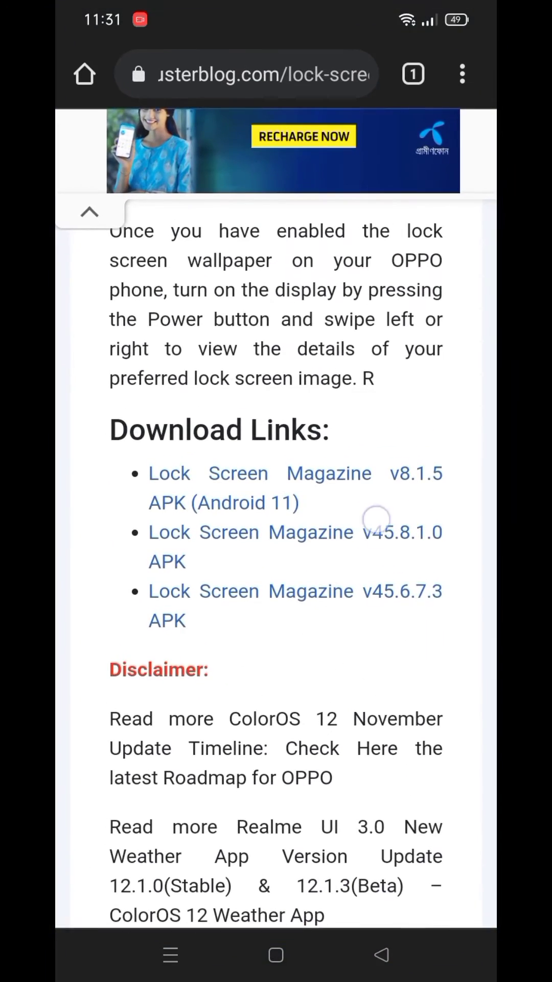
{"action": "left_click_drag", "start_coordinate": [376, 518], "coordinate": [293, 546]}
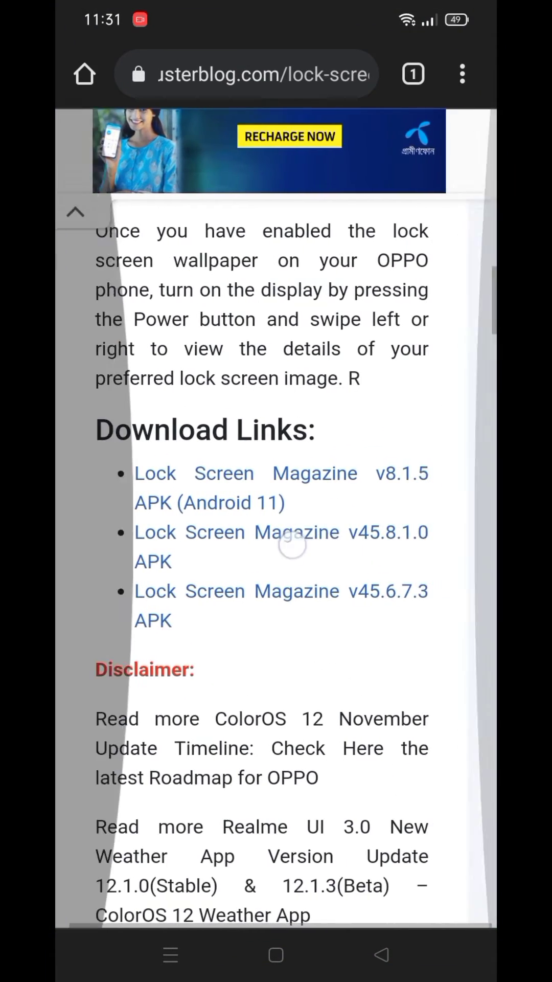
{"action": "left_click", "coordinate": [171, 956]}
{"action": "left_click_drag", "start_coordinate": [276, 538], "coordinate": [116, 538]}
Step: Flip through recent apps to File Manager's lock screen folder
{"action": "left_click", "coordinate": [170, 956]}
{"action": "left_click_drag", "start_coordinate": [153, 461], "coordinate": [346, 461]}
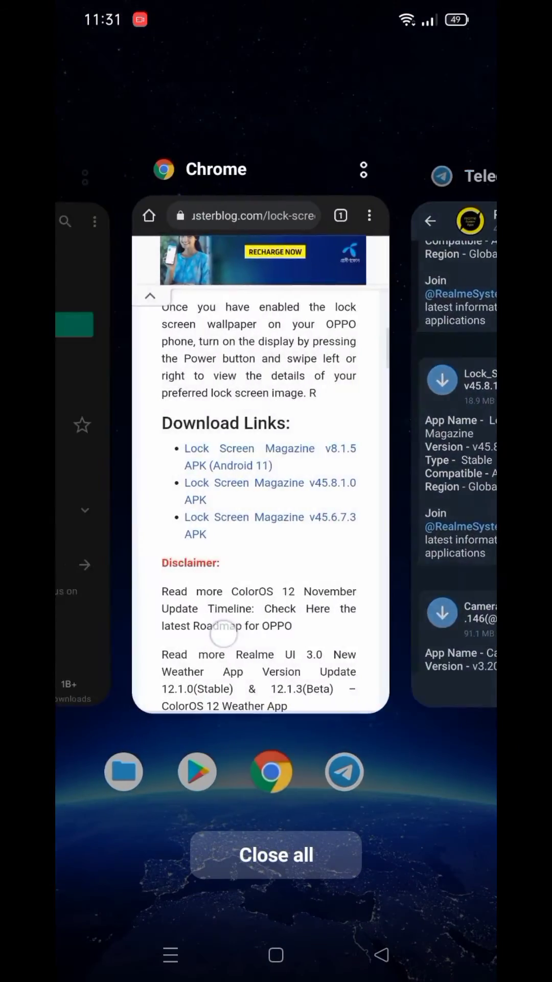
{"action": "left_click_drag", "start_coordinate": [192, 537], "coordinate": [383, 537]}
Step: Open File Manager's folder and install the 18.9 MB Lock Screen Magazine APK update
{"action": "left_click_drag", "start_coordinate": [192, 537], "coordinate": [384, 537]}
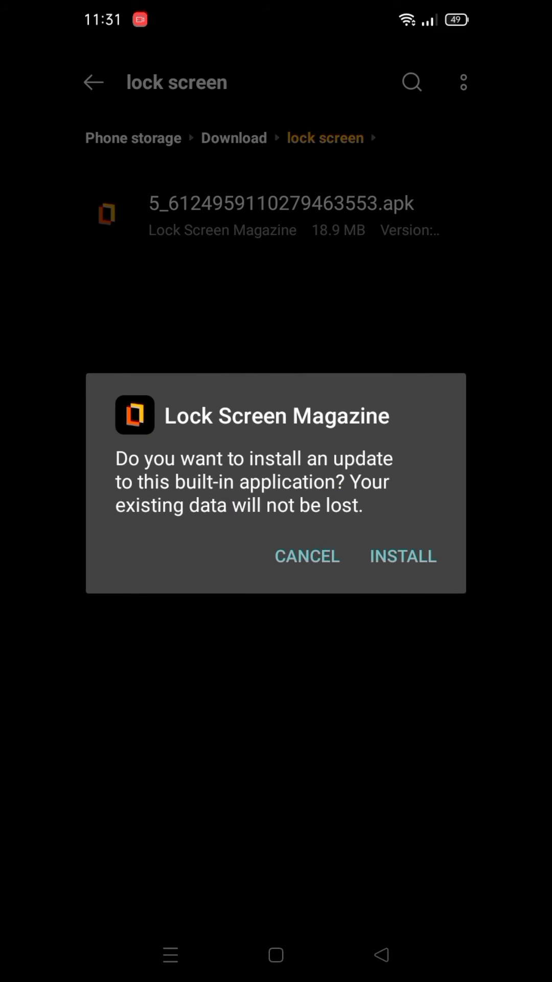
{"action": "left_click", "coordinate": [403, 557]}
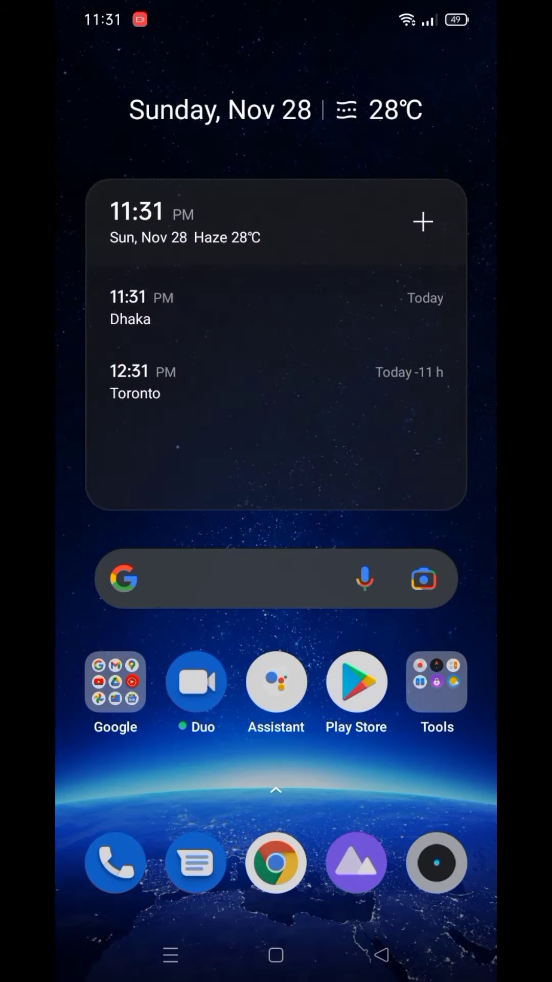
Step: Browse the home screen editing options, then pull down the notification shade
{"action": "mouse_move", "coordinate": [461, 492]}
{"action": "left_mouse_down"}
{"action": "mouse_move", "coordinate": [115, 491]}
{"action": "mouse_move", "coordinate": [461, 491]}
{"action": "left_mouse_up"}
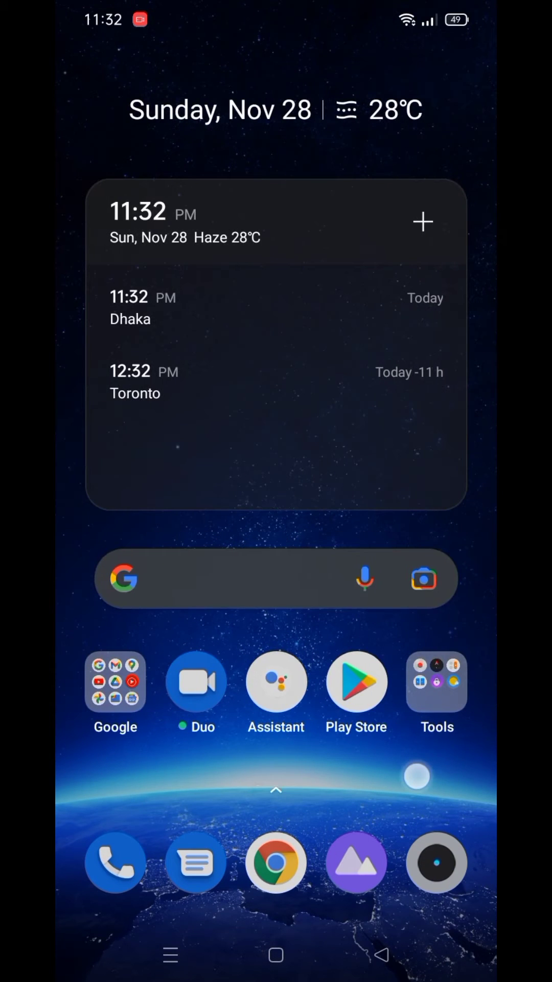
{"action": "left_click", "coordinate": [417, 777]}
{"action": "left_click_drag", "start_coordinate": [461, 384], "coordinate": [115, 384]}
{"action": "left_click", "coordinate": [445, 856]}
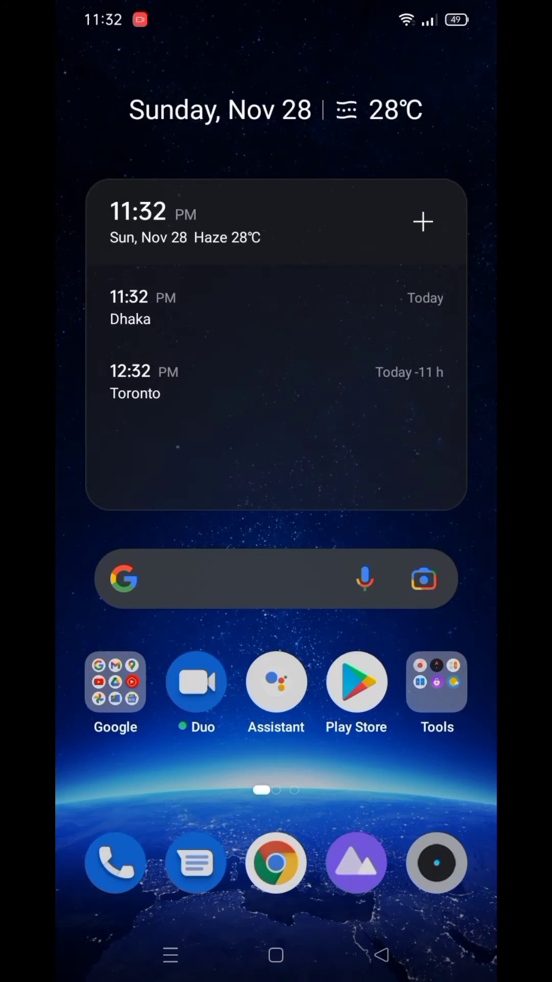
{"action": "left_click_drag", "start_coordinate": [410, 8], "coordinate": [411, 384]}
Step: Open Settings, scroll the list, and briefly visit Display & brightness
{"action": "left_click", "coordinate": [459, 94]}
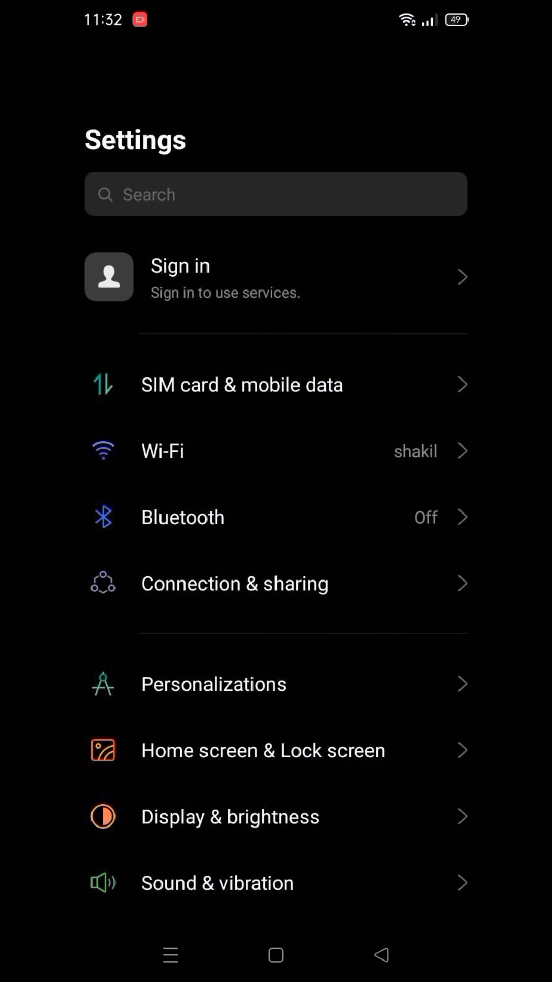
{"action": "left_click_drag", "start_coordinate": [307, 690], "coordinate": [355, 397]}
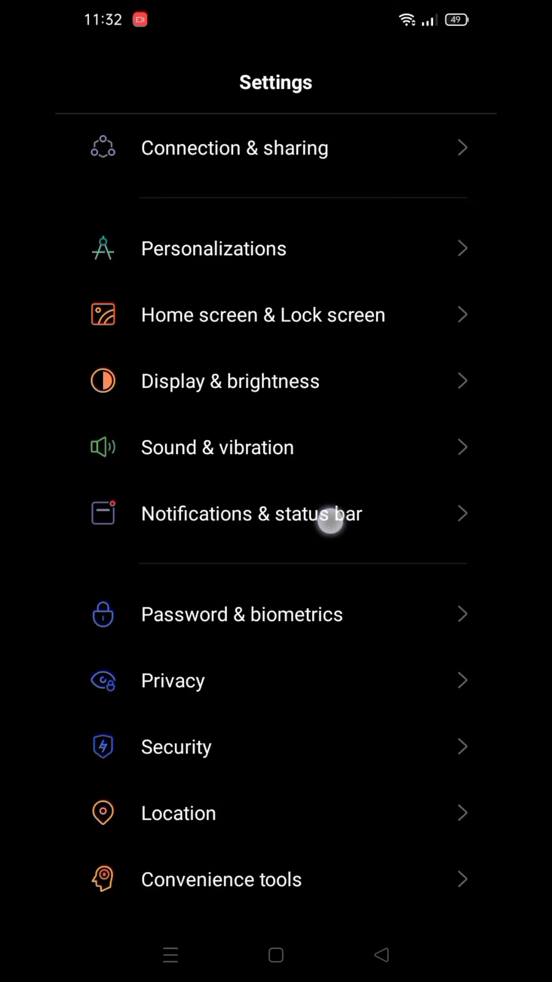
{"action": "left_click_drag", "start_coordinate": [355, 690], "coordinate": [322, 499]}
{"action": "mouse_move", "coordinate": [368, 537]}
{"action": "left_mouse_down"}
{"action": "mouse_move", "coordinate": [368, 337]}
{"action": "mouse_move", "coordinate": [382, 307]}
{"action": "left_mouse_up"}
{"action": "mouse_move", "coordinate": [282, 668]}
{"action": "left_mouse_down"}
{"action": "mouse_move", "coordinate": [300, 599]}
{"action": "mouse_move", "coordinate": [318, 686]}
{"action": "left_mouse_up"}
{"action": "left_click_drag", "start_coordinate": [323, 499], "coordinate": [317, 630]}
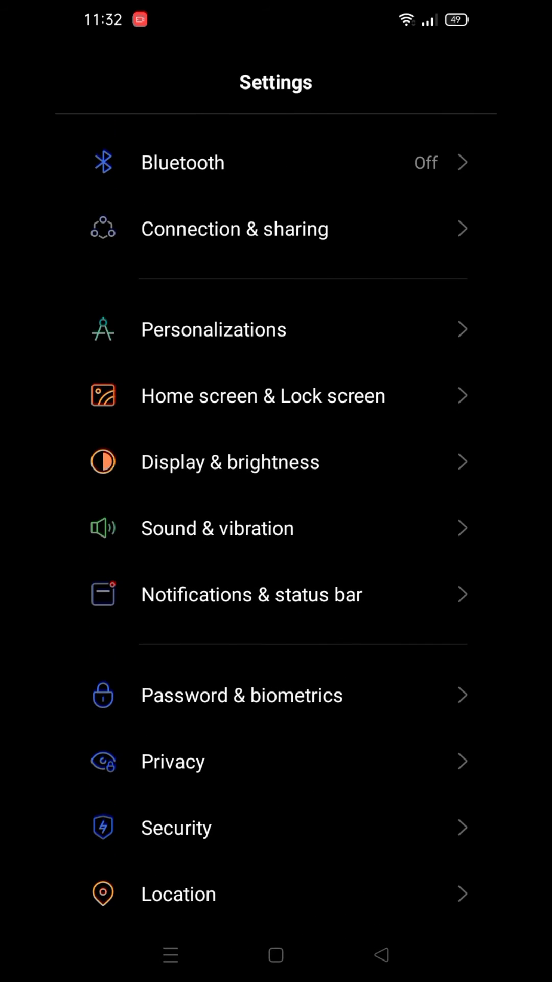
{"action": "left_click", "coordinate": [314, 453]}
{"action": "left_click", "coordinate": [381, 955]}
Step: Open Lock Screen Magazine from the bottom of Home screen & Lock screen settings
{"action": "left_click", "coordinate": [366, 414]}
{"action": "left_click_drag", "start_coordinate": [264, 752], "coordinate": [292, 525]}
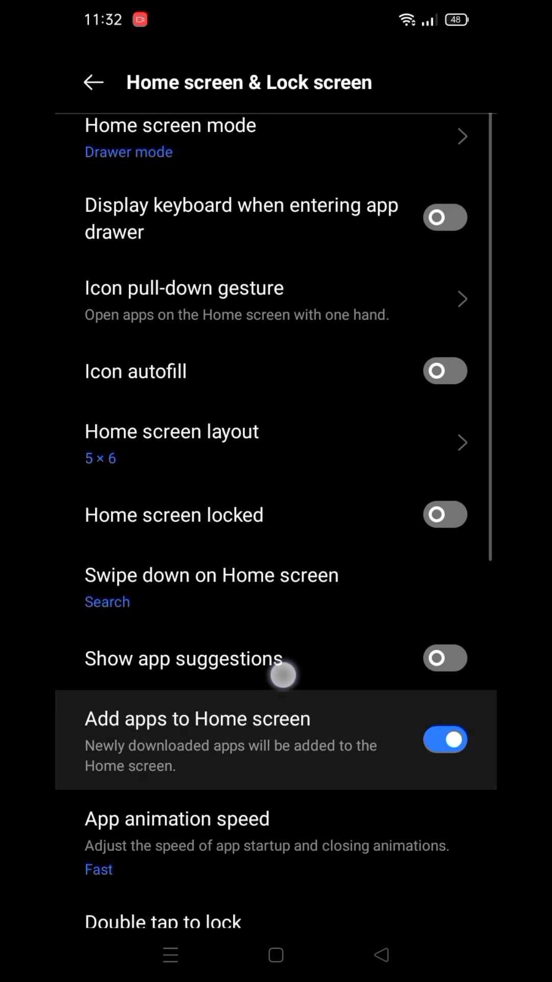
{"action": "left_click_drag", "start_coordinate": [327, 629], "coordinate": [327, 659]}
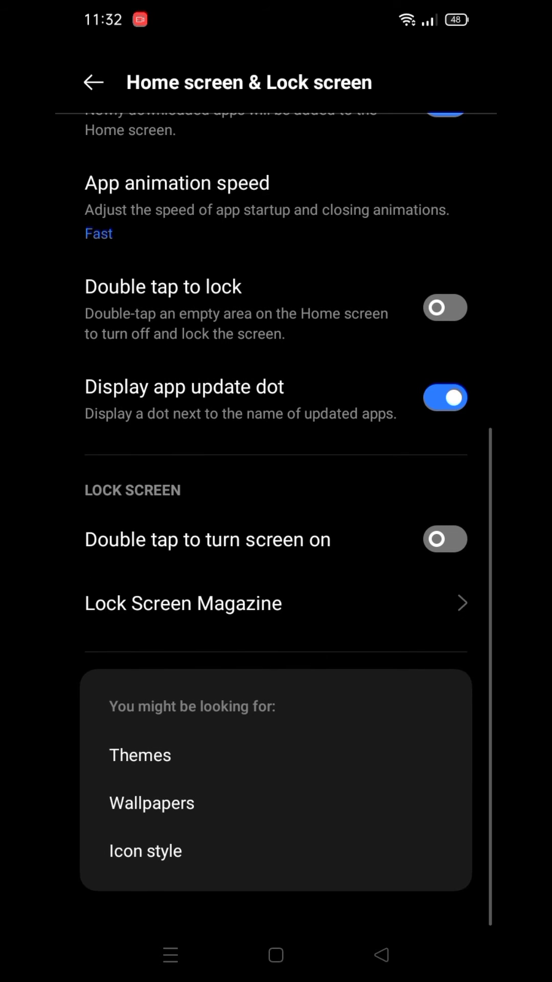
{"action": "left_click_drag", "start_coordinate": [246, 639], "coordinate": [264, 576]}
{"action": "left_click", "coordinate": [232, 602]}
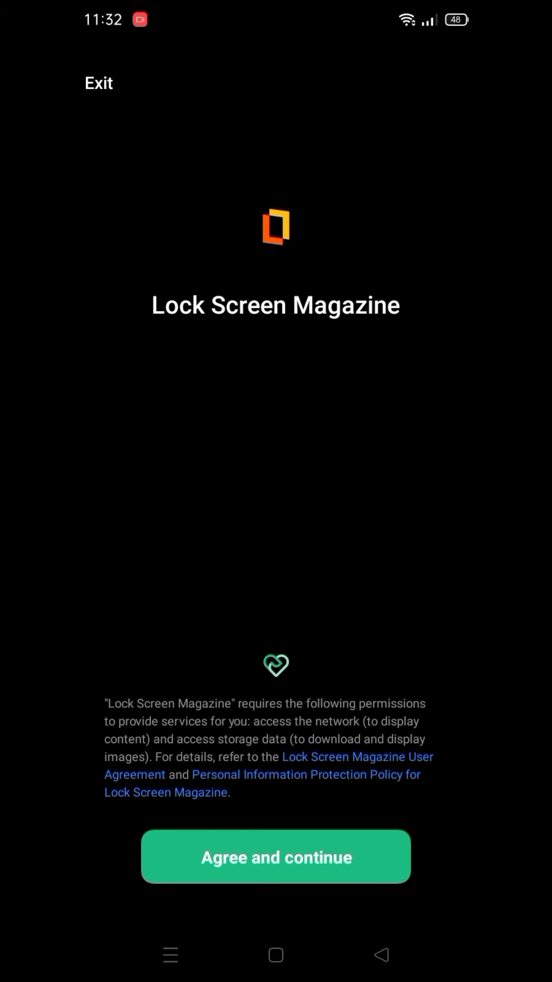
Step: Agree to Lock Screen Magazine's permissions and switch the feature on
{"action": "left_click", "coordinate": [315, 858]}
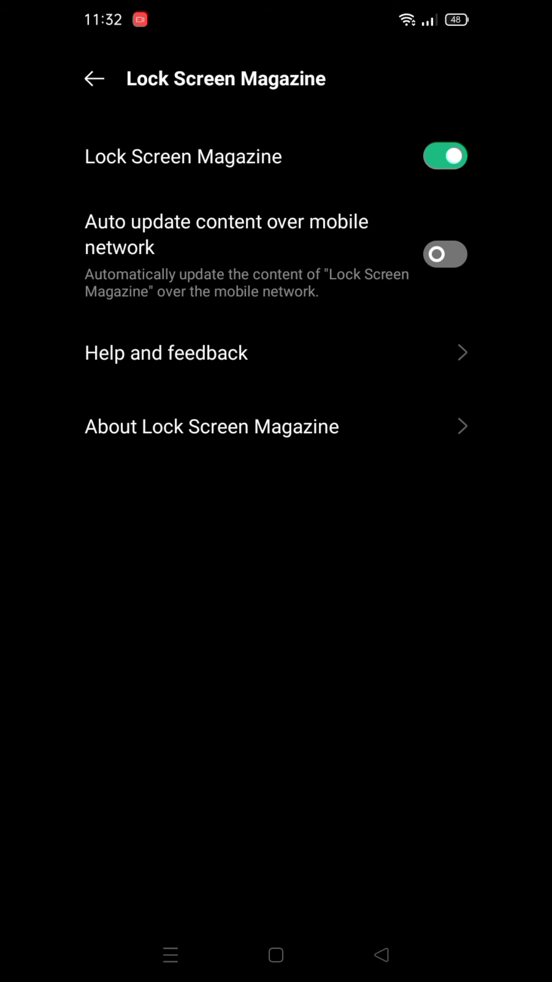
{"action": "left_click", "coordinate": [446, 156]}
{"action": "left_click_drag", "start_coordinate": [330, 695], "coordinate": [348, 660]}
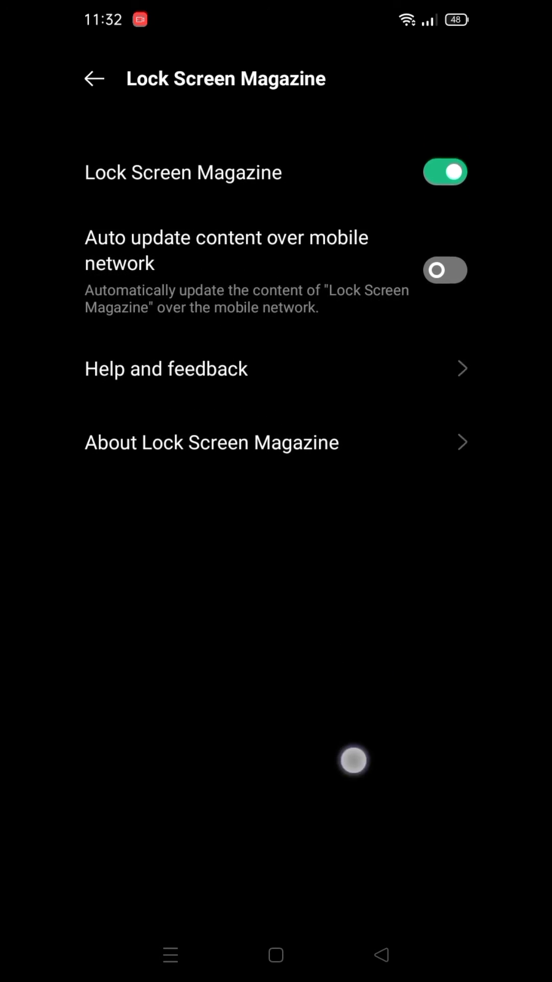
{"action": "left_click_drag", "start_coordinate": [353, 759], "coordinate": [376, 556]}
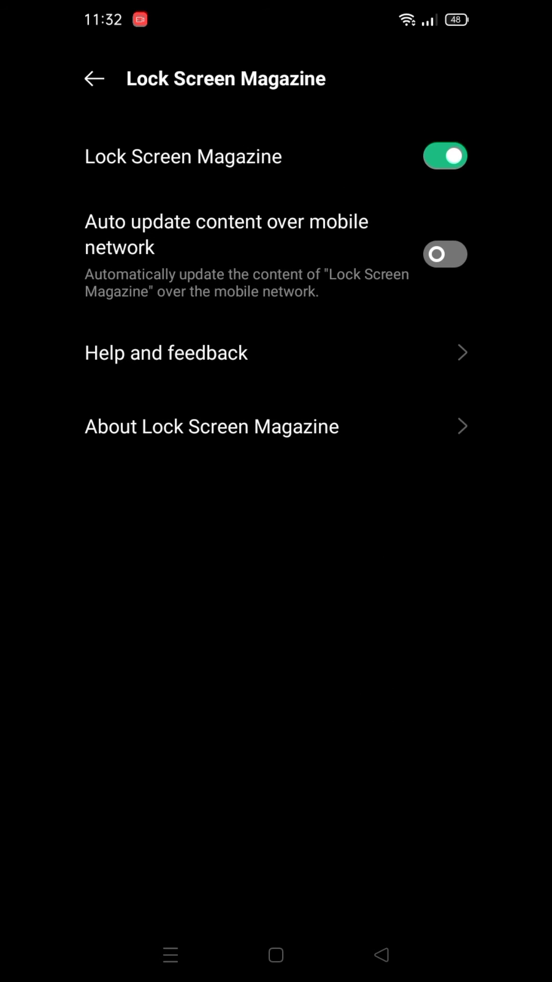
{"action": "left_click_drag", "start_coordinate": [458, 10], "coordinate": [346, 369]}
{"action": "left_click_drag", "start_coordinate": [445, 32], "coordinate": [370, 303]}
Step: Return to Chrome's magazine download links page from recent apps
{"action": "left_click", "coordinate": [171, 955]}
{"action": "left_click_drag", "start_coordinate": [192, 538], "coordinate": [422, 538]}
{"action": "left_click_drag", "start_coordinate": [153, 460], "coordinate": [384, 461]}
{"action": "left_click", "coordinate": [261, 461]}
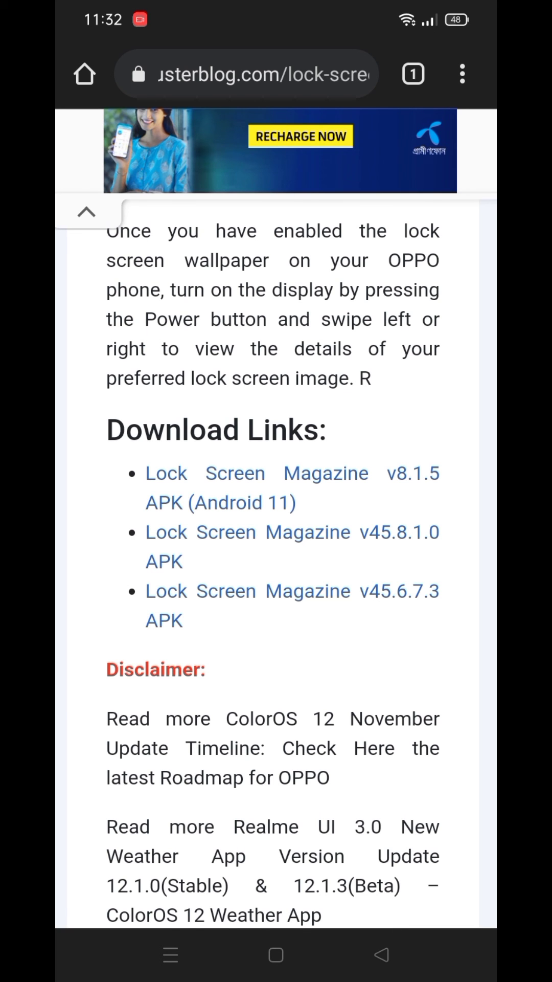
{"action": "left_click_drag", "start_coordinate": [439, 35], "coordinate": [368, 368]}
{"action": "left_click_drag", "start_coordinate": [353, 660], "coordinate": [353, 230]}
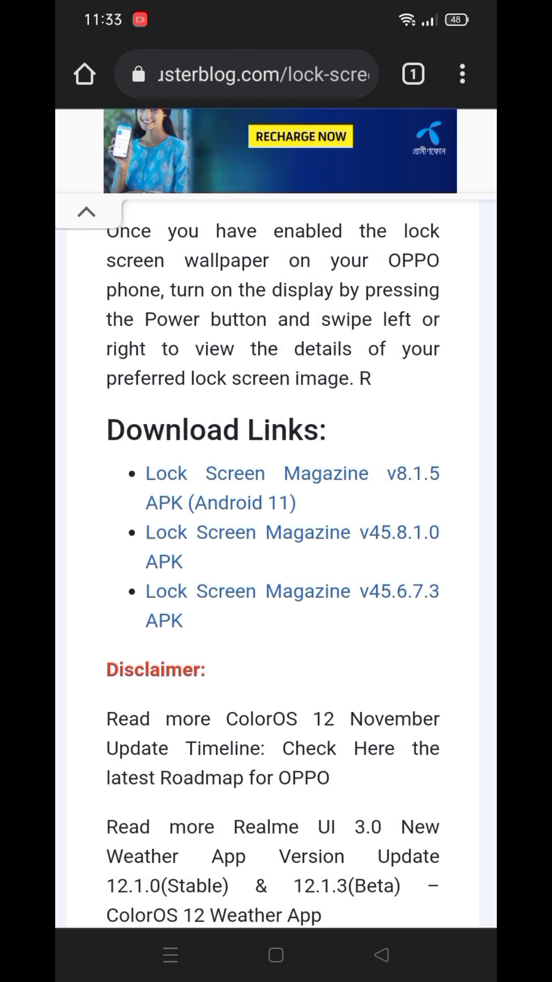